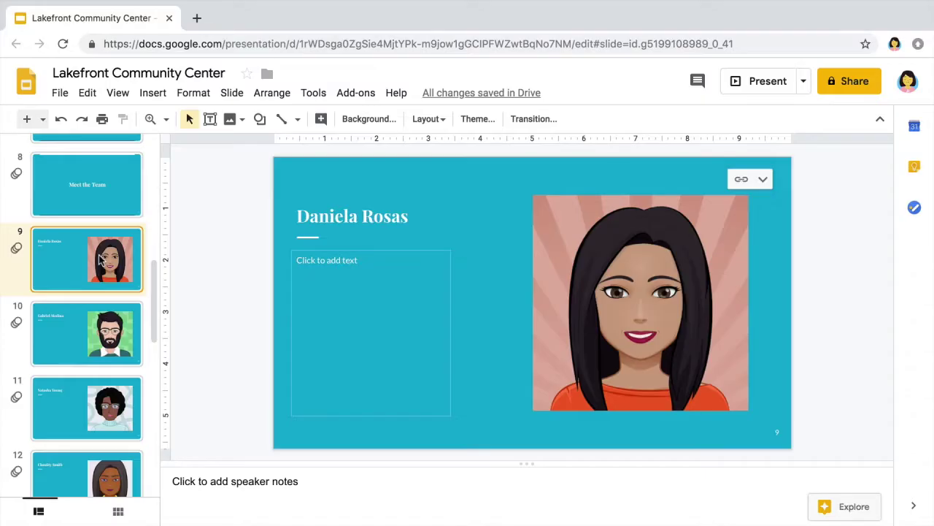
# Step: Review team member slides 10 and 11, then open the Lakefront Community Center logo link from the lesson page
pyautogui.click(100, 331)
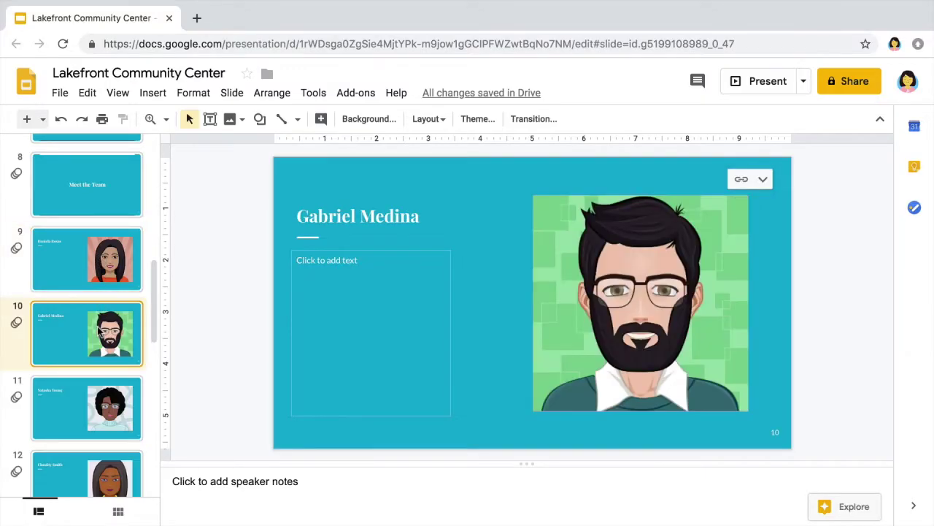
pyautogui.click(92, 409)
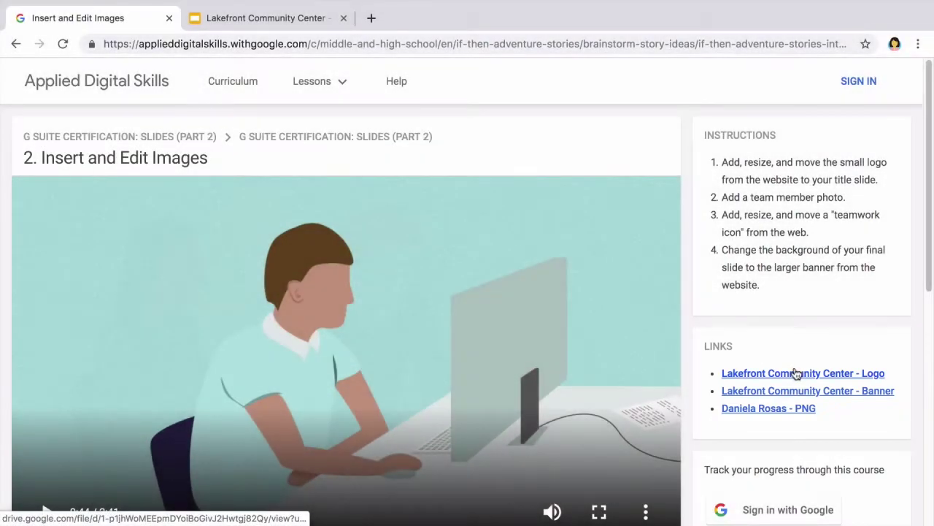
pyautogui.click(795, 373)
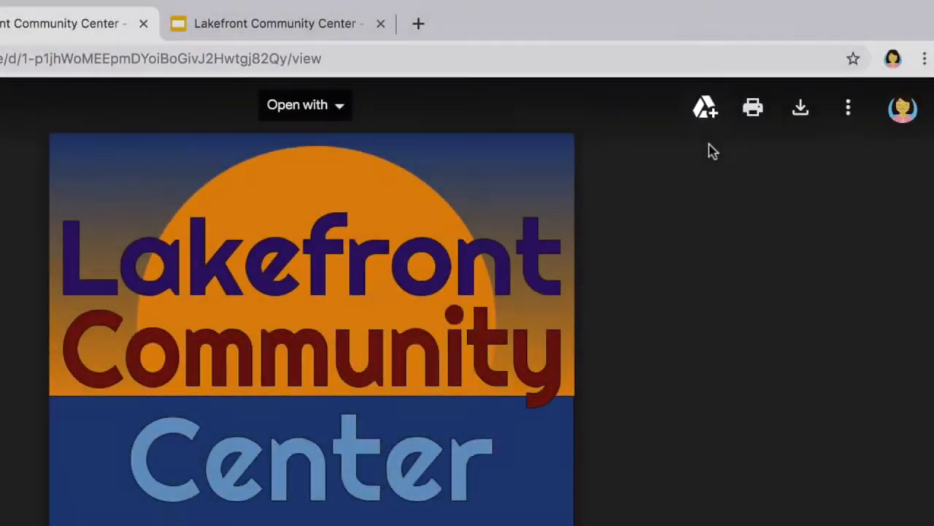
# Step: Save Lakefront Community Center logo.png to My Drive from the Drive viewer
pyautogui.click(705, 117)
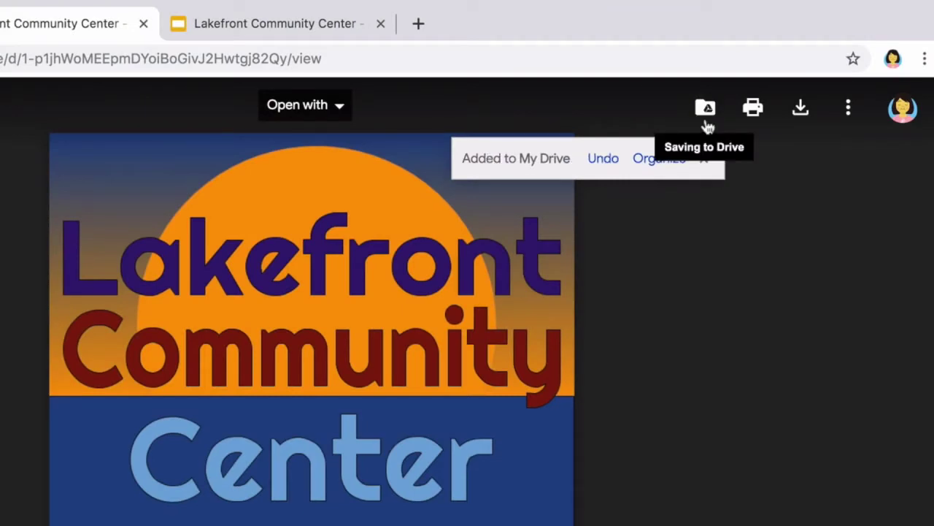
# Step: Insert the Lakefront Community Center logo image from Drive onto title slide 1
pyautogui.click(271, 34)
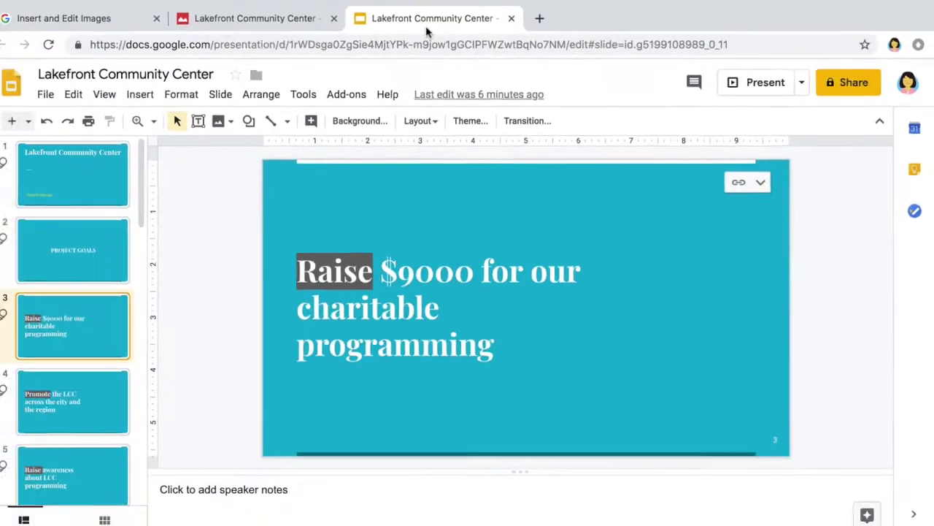
pyautogui.click(117, 173)
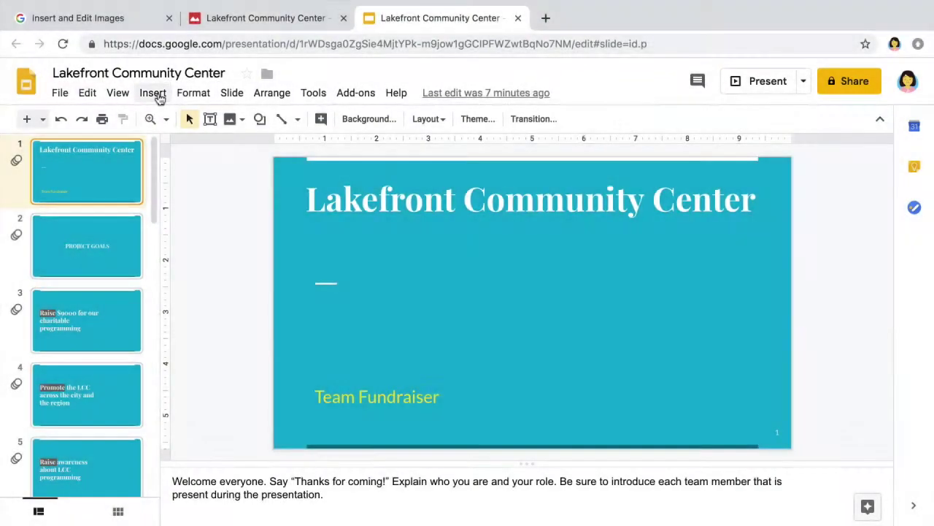
pyautogui.click(155, 94)
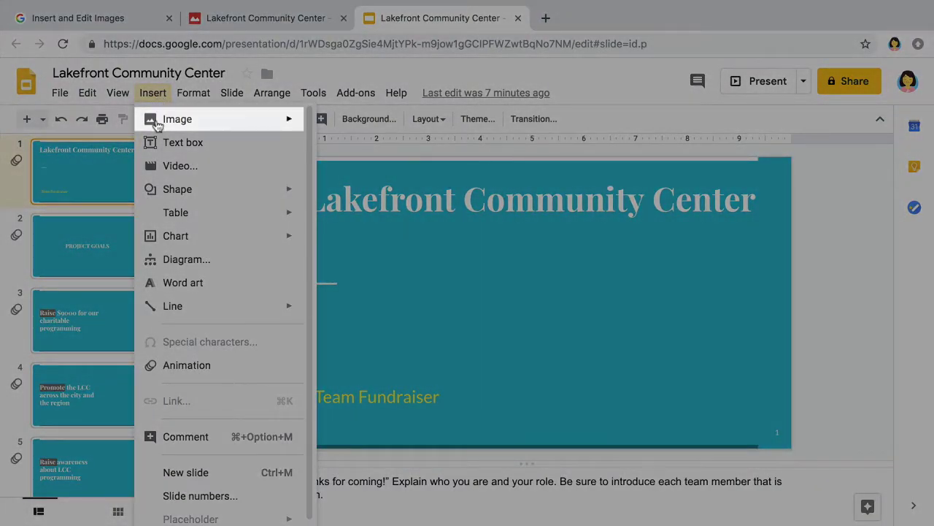
pyautogui.moveTo(156, 122)
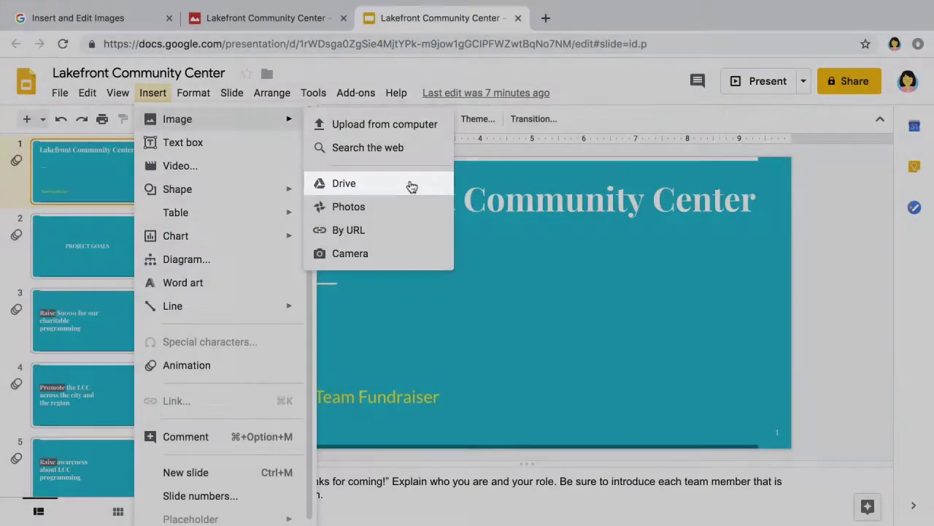
pyautogui.click(411, 184)
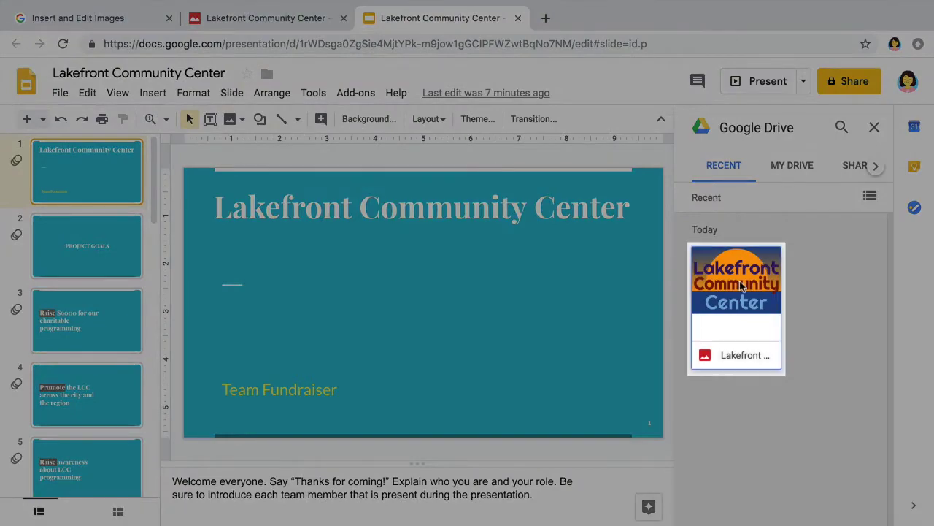
pyautogui.click(741, 286)
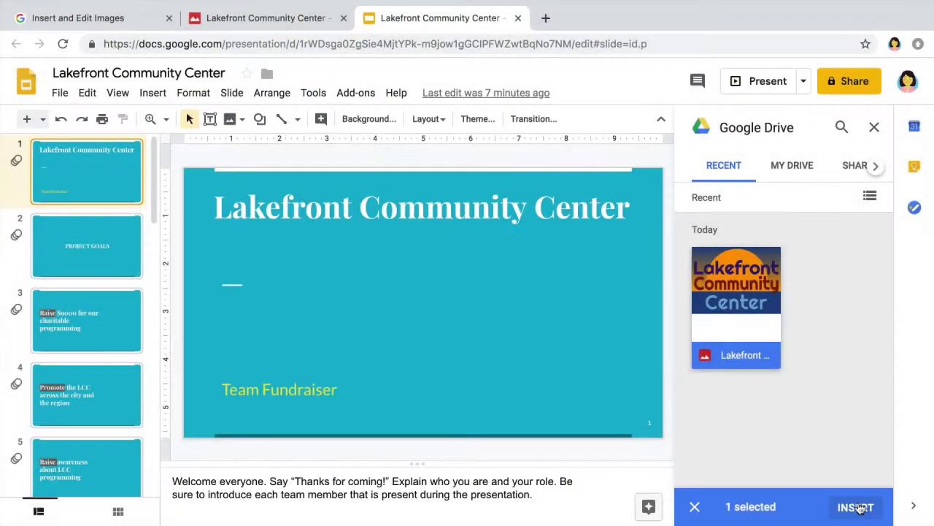
pyautogui.click(858, 507)
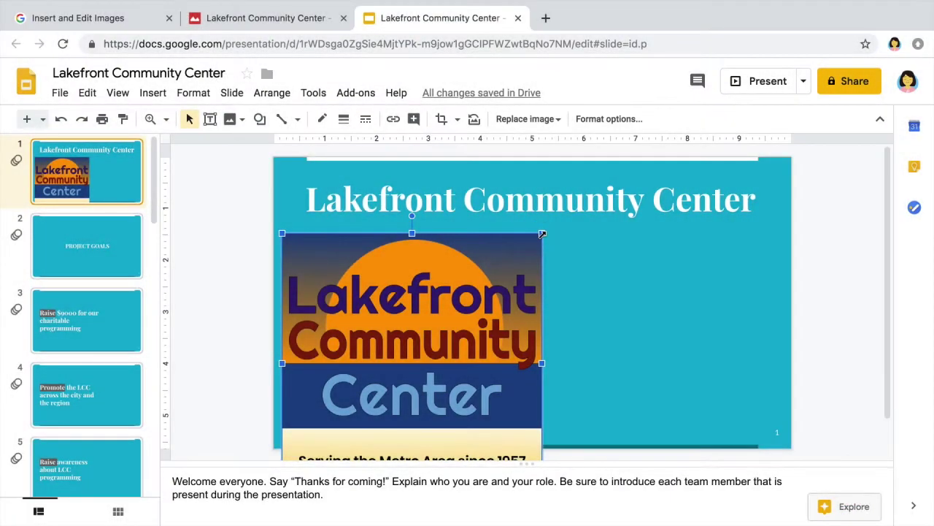
# Step: Shrink the logo, show guides, centre it below the title, and start presenting slide 1
pyautogui.moveTo(467, 375); pyautogui.dragTo(446, 377)
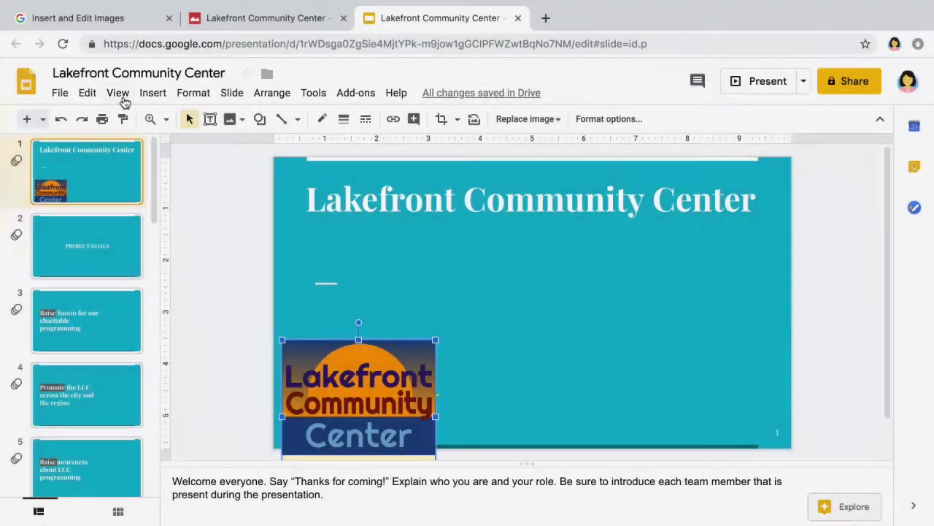
pyautogui.click(119, 95)
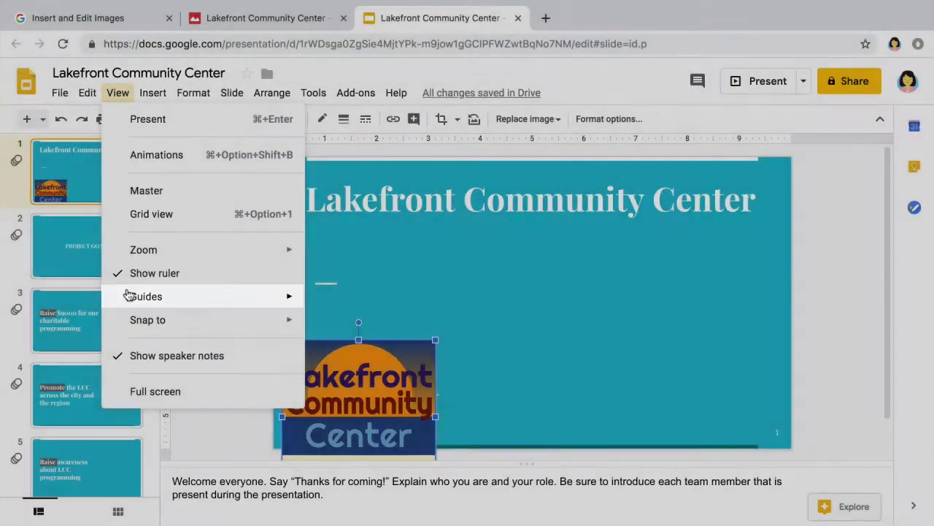
pyautogui.moveTo(128, 294)
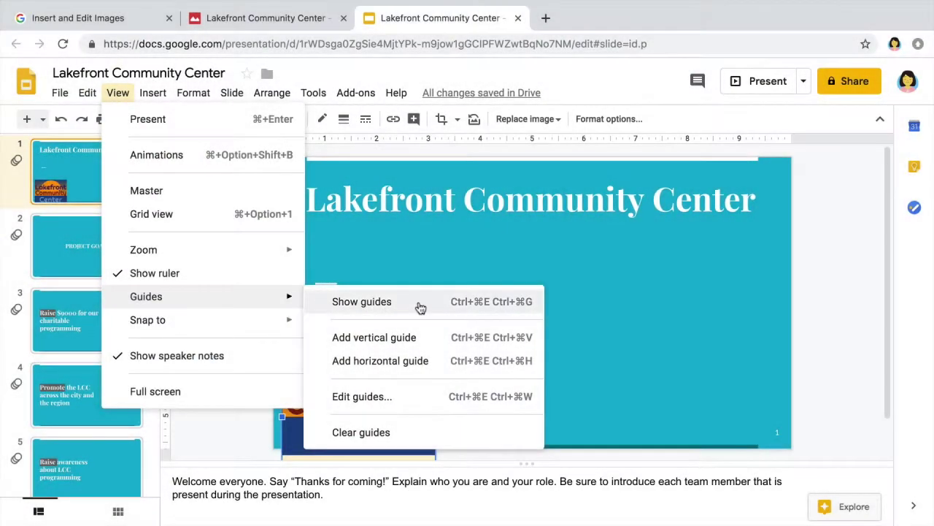
pyautogui.click(418, 302)
pyautogui.moveTo(419, 367); pyautogui.dragTo(580, 269)
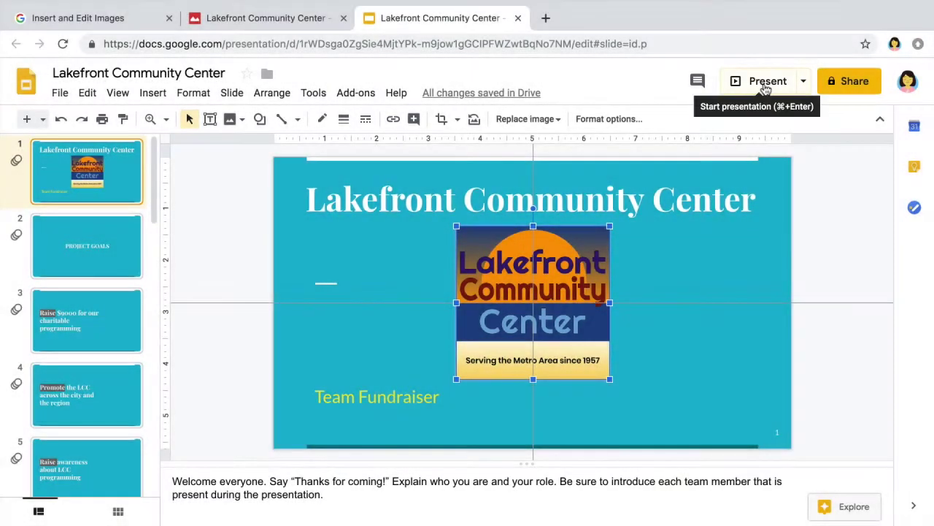
pyautogui.click(763, 83)
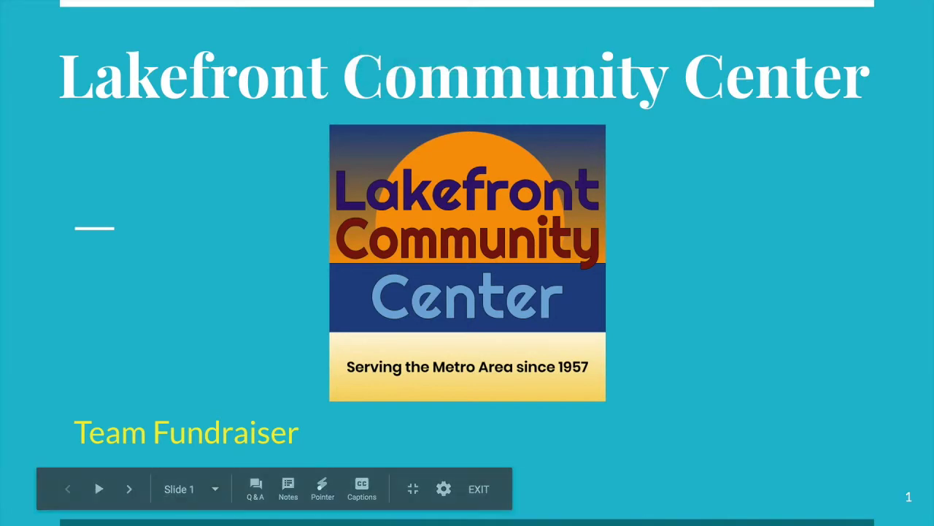
# Step: Exit the presentation and open the team member's PNG photo from the lesson's links
pyautogui.press('Escape')
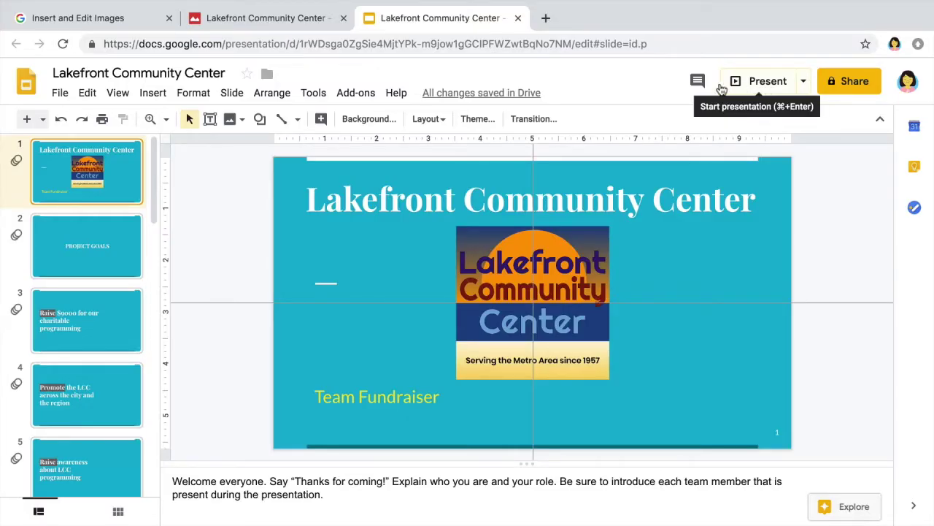
pyautogui.click(108, 29)
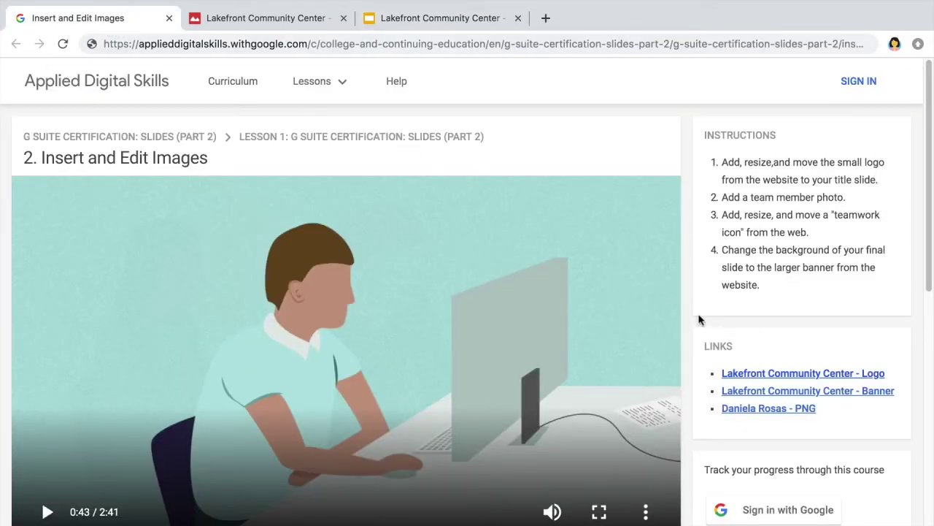
pyautogui.click(772, 409)
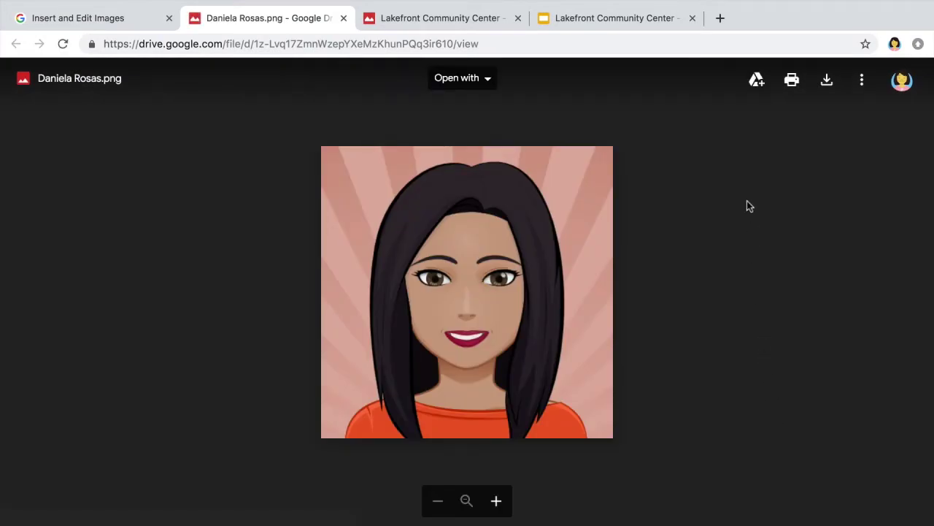
# Step: Add the team member's photo to My Drive and return to the Lakefront Community Center deck
pyautogui.click(755, 83)
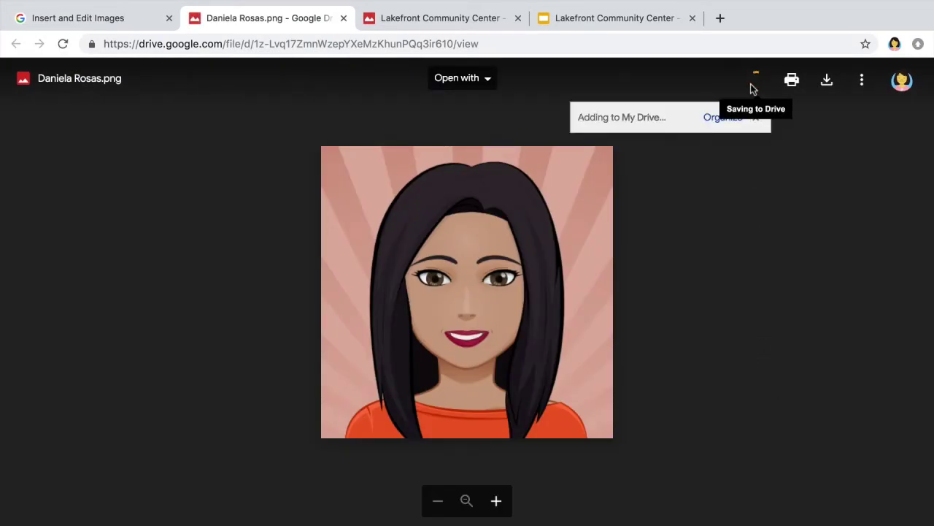
pyautogui.click(651, 24)
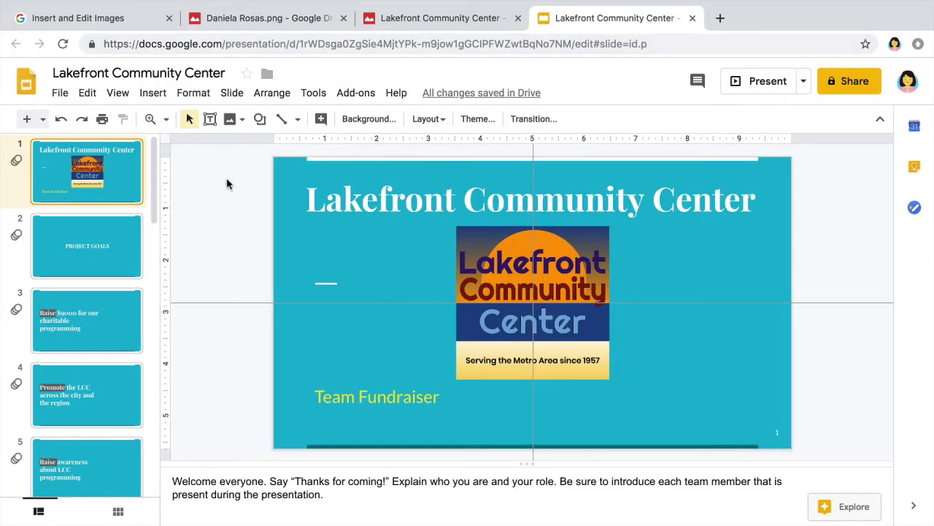
# Step: Insert the team member's photo from Drive on slide 9 and move it to the right side
pyautogui.moveTo(153, 190); pyautogui.dragTo(154, 307)
pyautogui.click(121, 307)
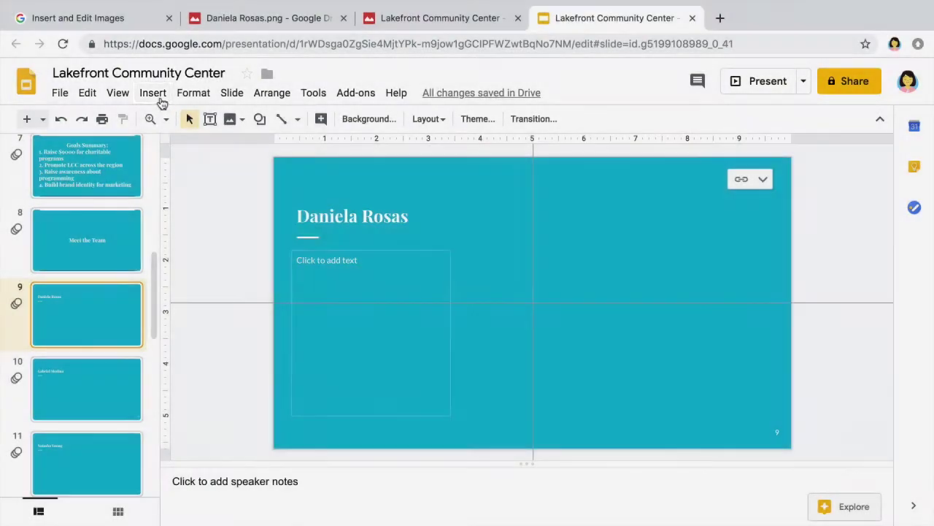
pyautogui.click(154, 95)
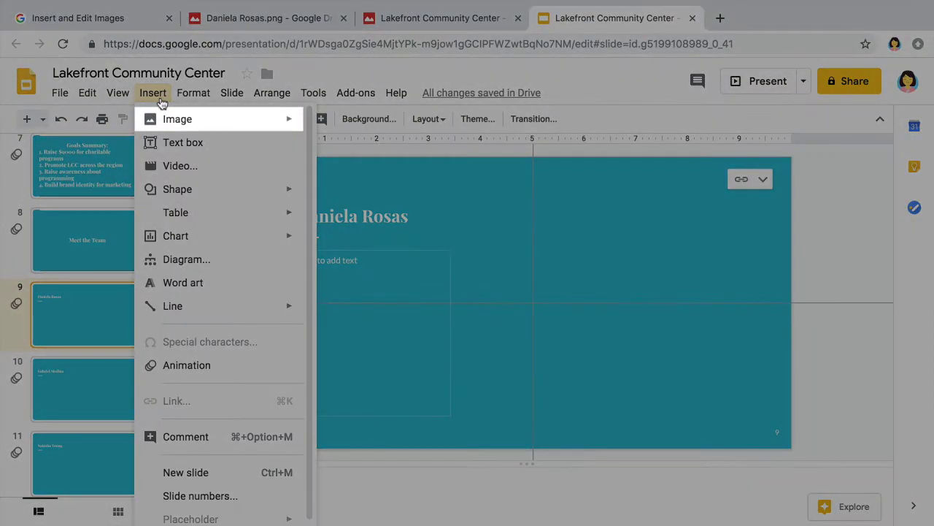
pyautogui.moveTo(169, 121)
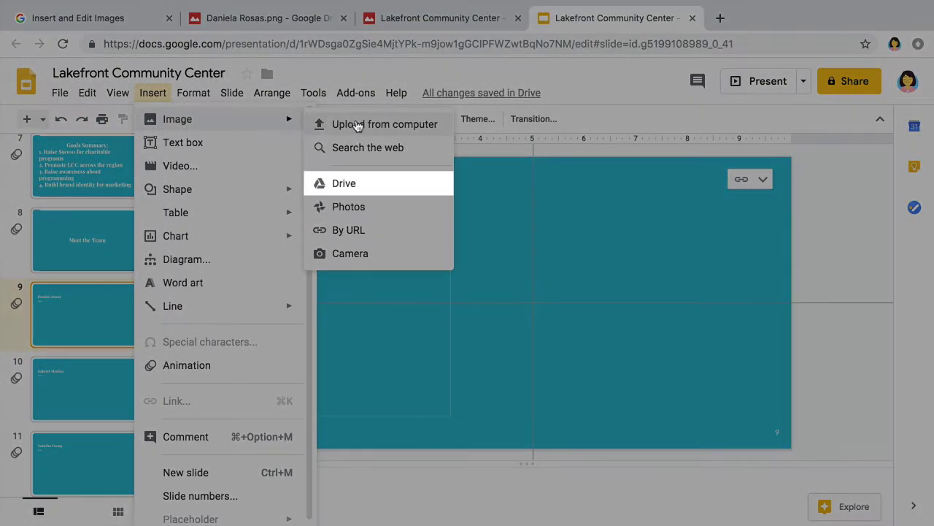
pyautogui.click(410, 188)
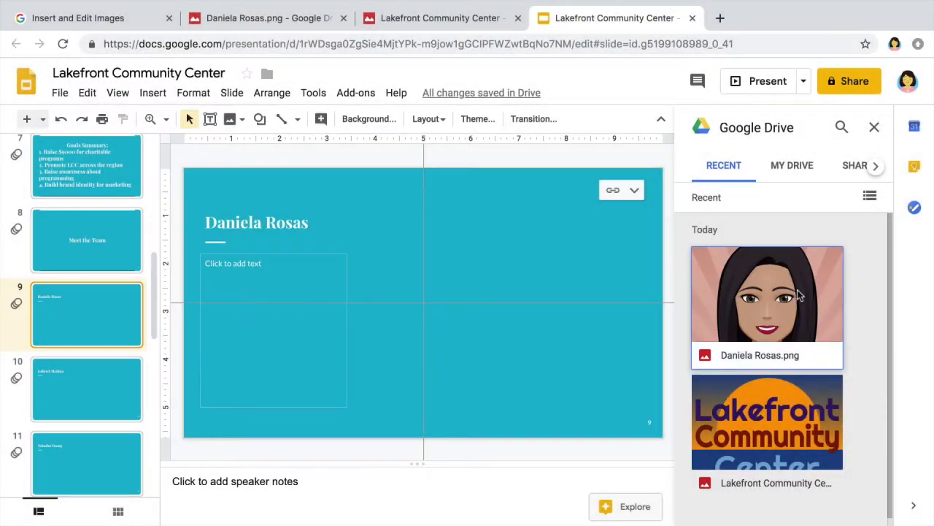
pyautogui.click(799, 294)
pyautogui.click(856, 506)
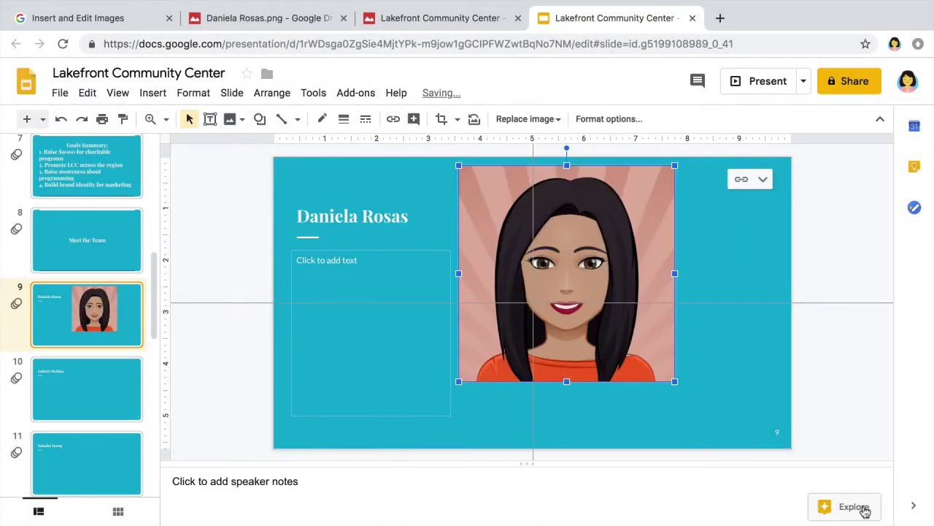
pyautogui.moveTo(578, 260); pyautogui.dragTo(654, 293)
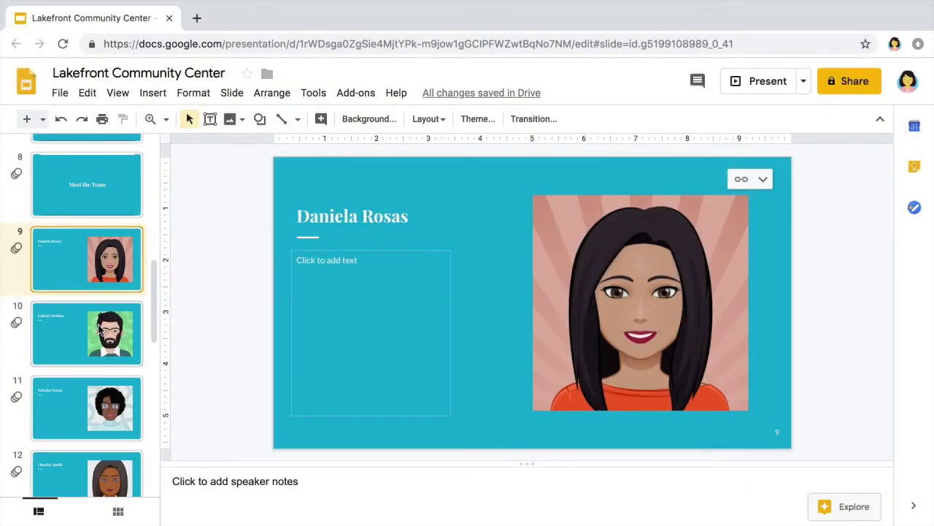
# Step: Look over slides 10 and 11, then go to the Team Members slide
pyautogui.click(100, 331)
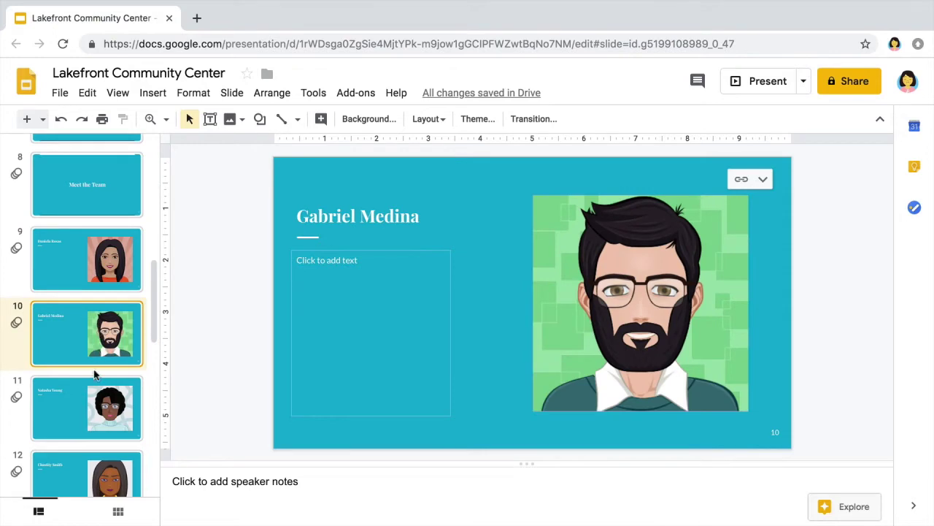
pyautogui.click(91, 408)
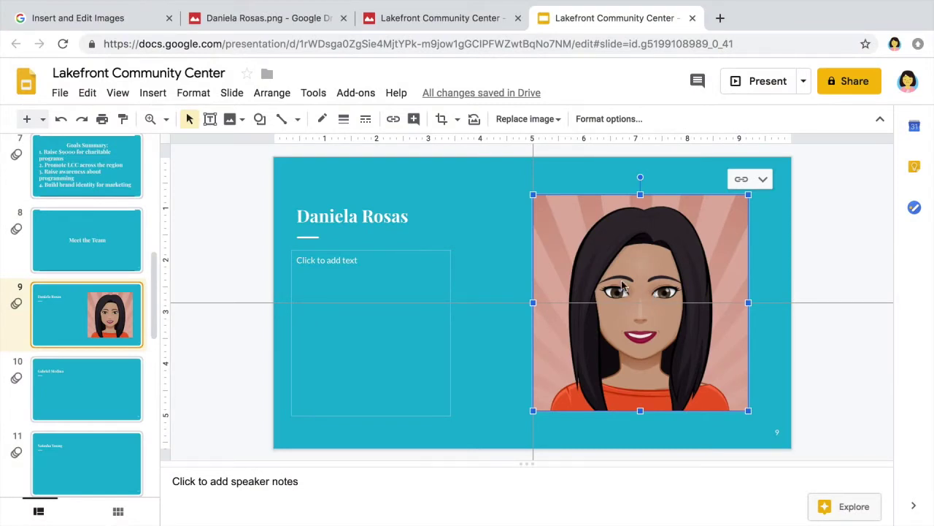
pyautogui.moveTo(154, 271); pyautogui.dragTo(154, 385)
pyautogui.click(128, 347)
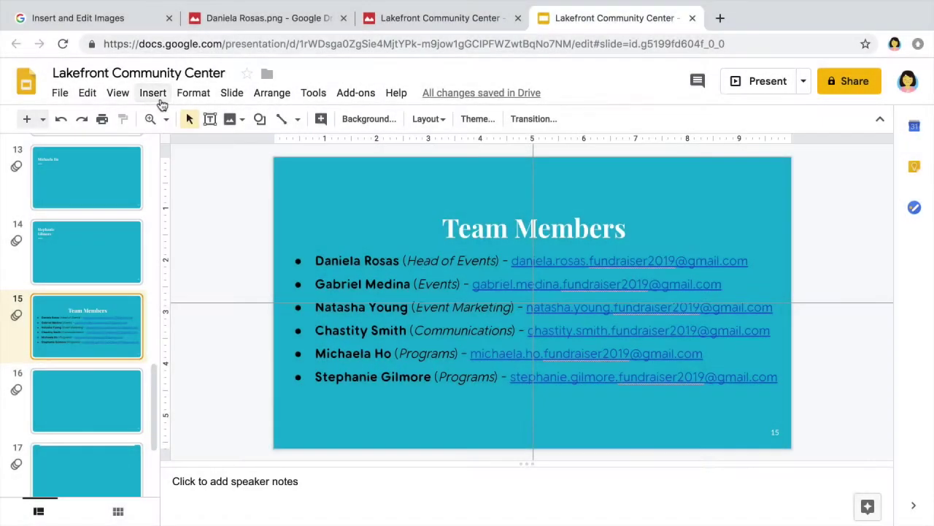
# Step: Search the web for 'teamwork icon' and insert the first blue result onto the Team Members slide
pyautogui.click(153, 92)
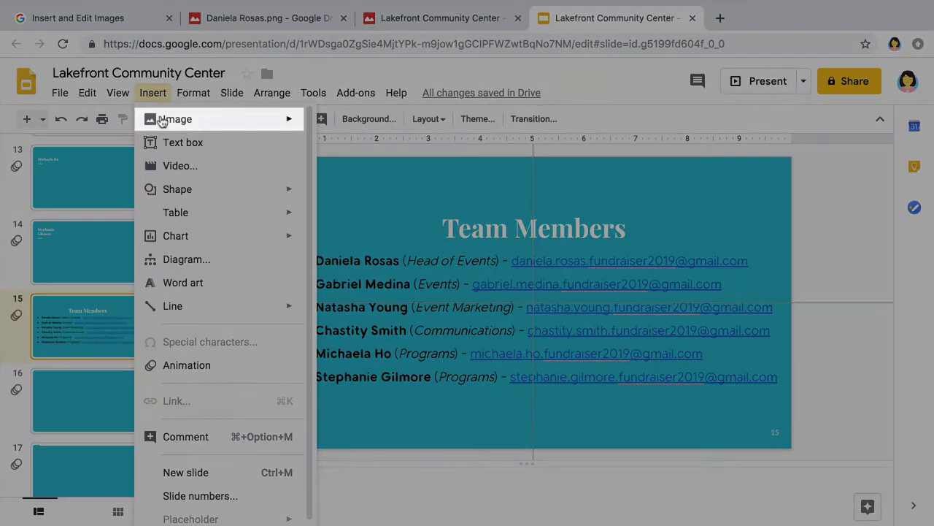
pyautogui.moveTo(161, 120)
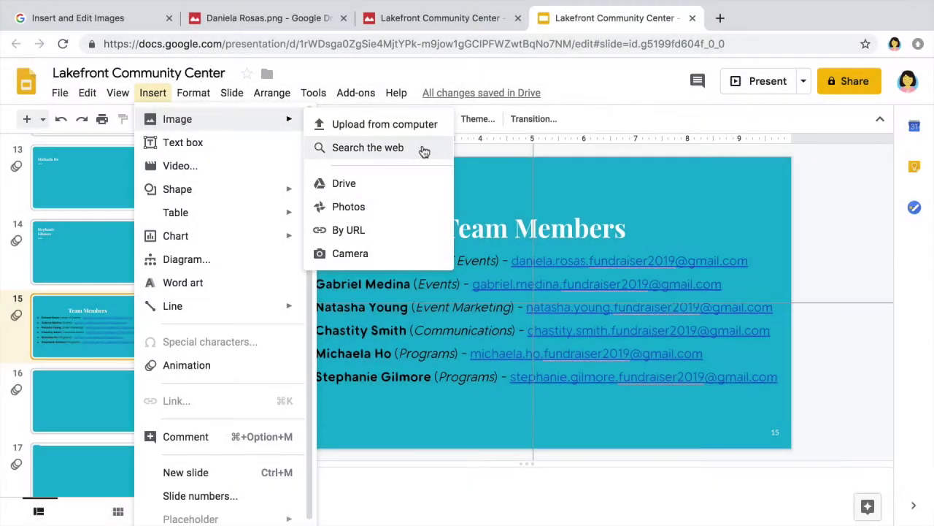
pyautogui.click(421, 148)
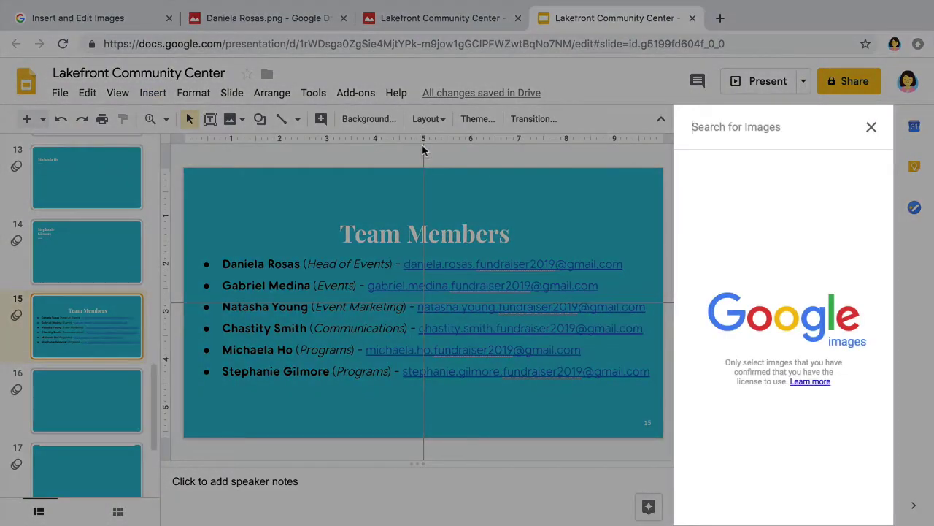
pyautogui.write('teamwork icon')
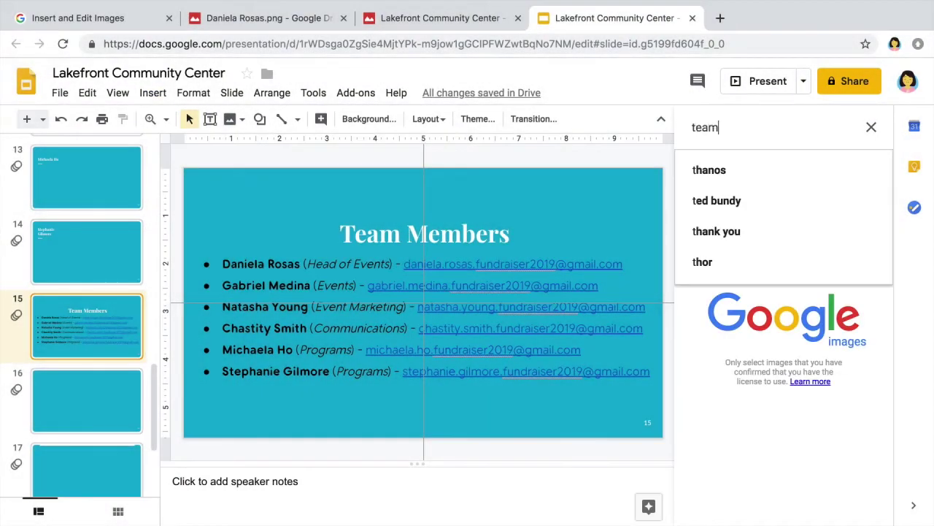
pyautogui.press('Return')
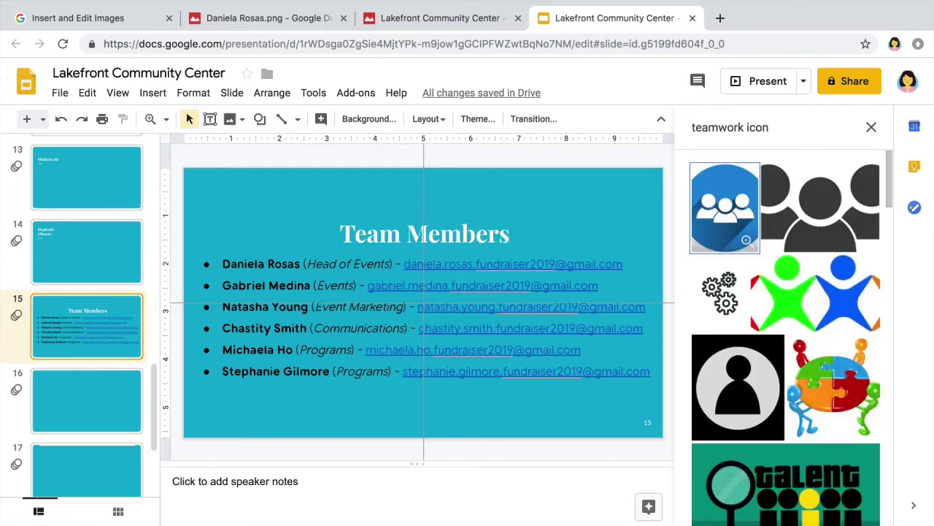
pyautogui.click(730, 221)
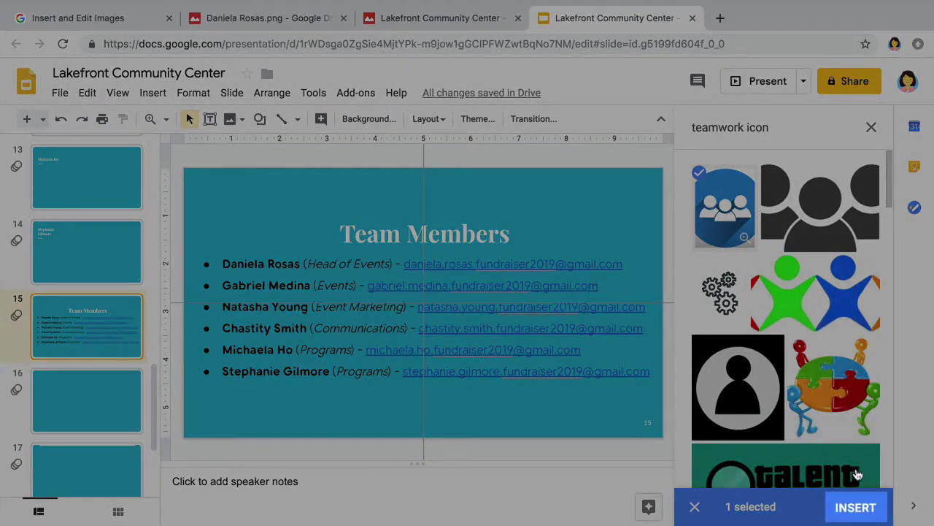
pyautogui.click(860, 507)
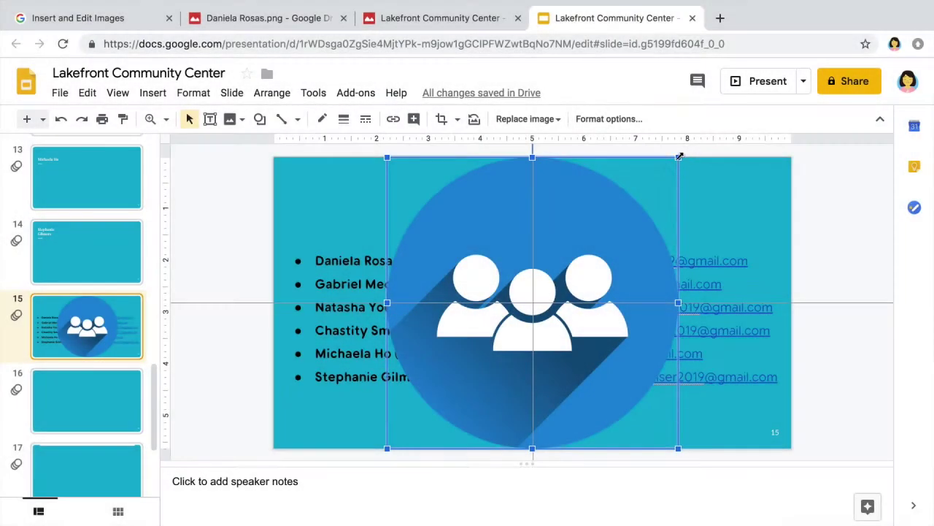
# Step: Resize the teamwork icon to a small square and centre it horizontally below the list
pyautogui.moveTo(678, 157); pyautogui.dragTo(445, 390)
pyautogui.moveTo(416, 424); pyautogui.dragTo(539, 428)
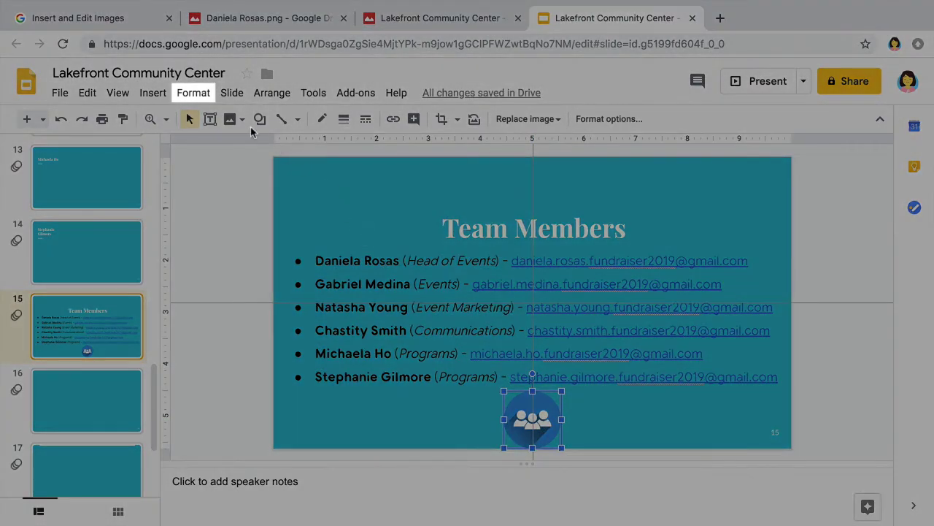
# Step: Recolour the teamwork icon to yellow Light 8 in Format options, then close the panel
pyautogui.click(195, 102)
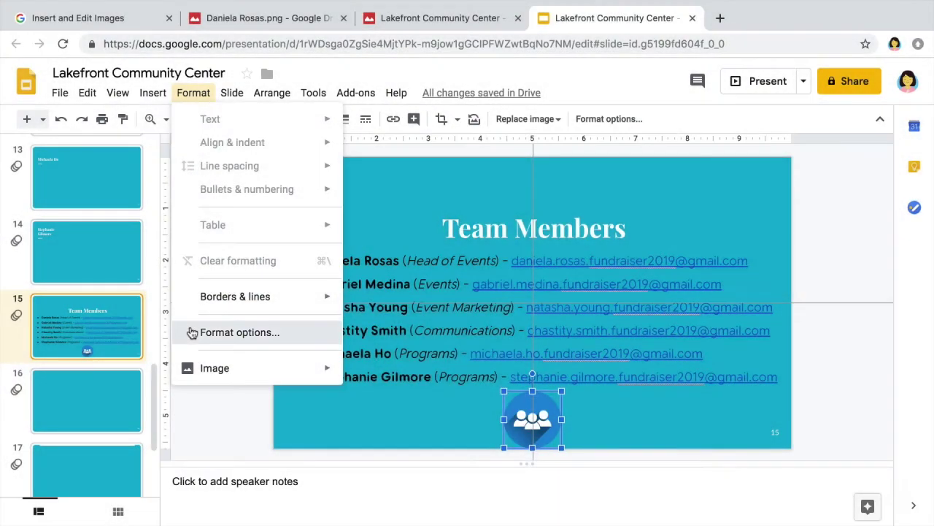
pyautogui.click(192, 332)
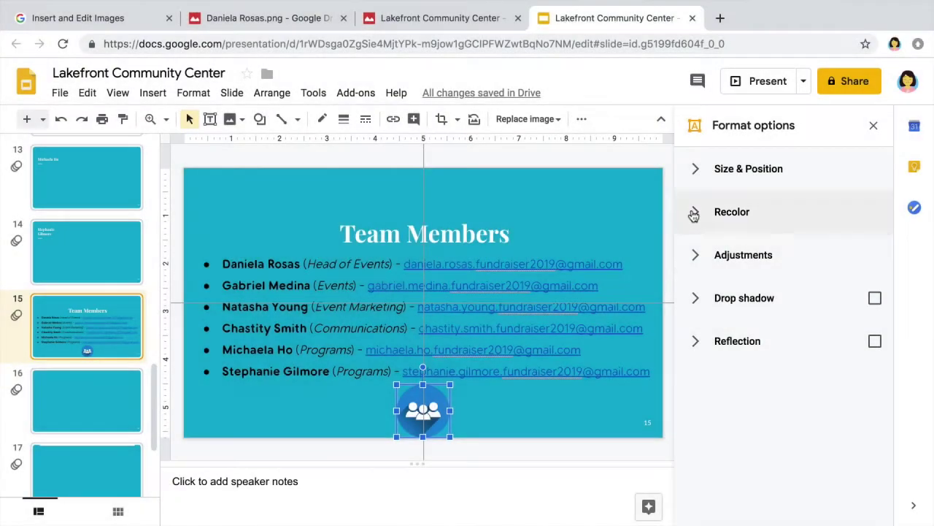
pyautogui.click(693, 212)
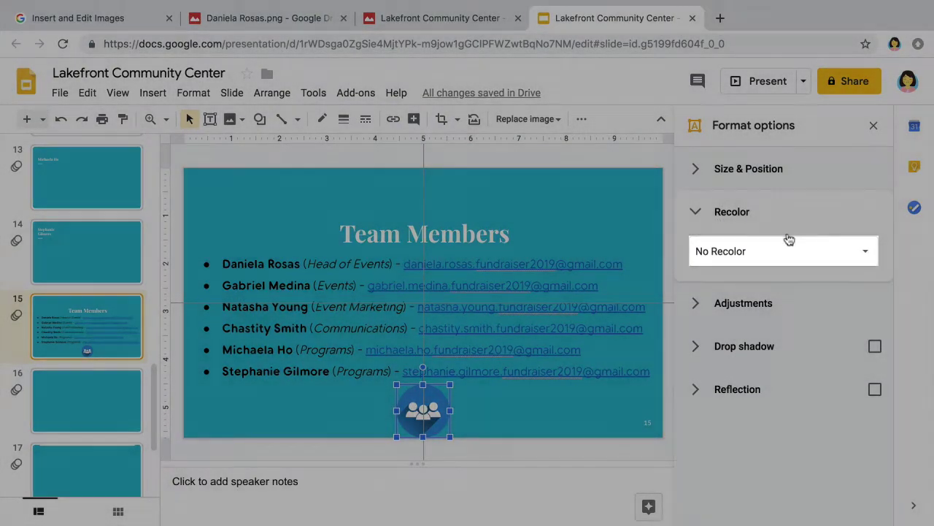
pyautogui.click(838, 252)
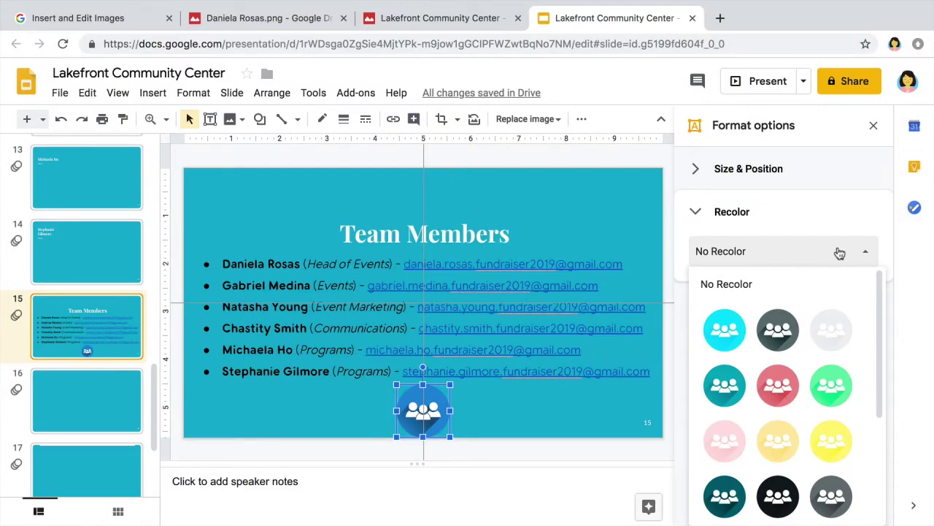
pyautogui.click(782, 425)
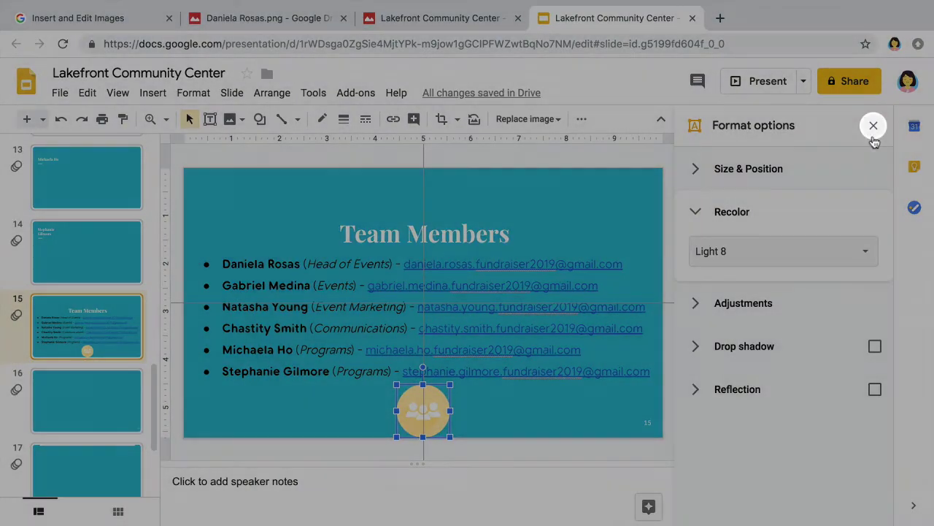
pyautogui.click(873, 126)
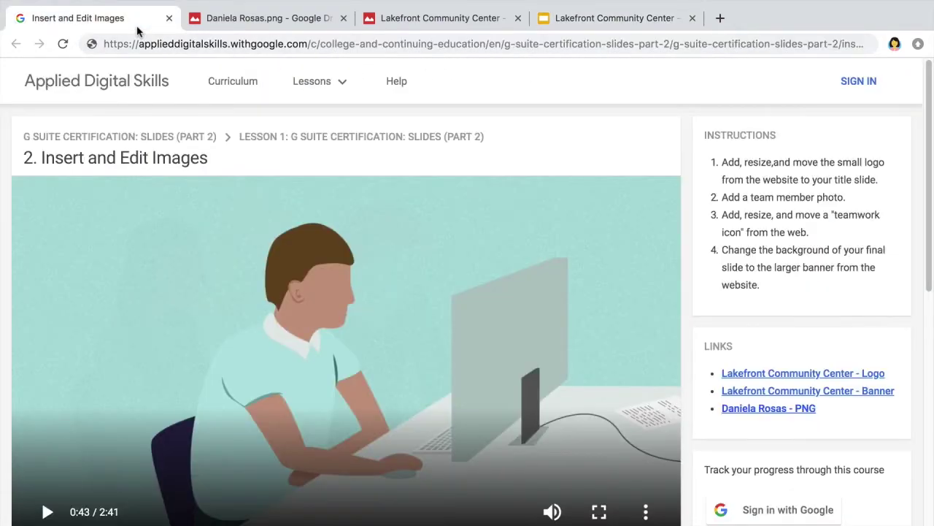
# Step: Add 'Lakefront Community Center - banner.png' to My Drive and go back to the presentation
pyautogui.click(861, 395)
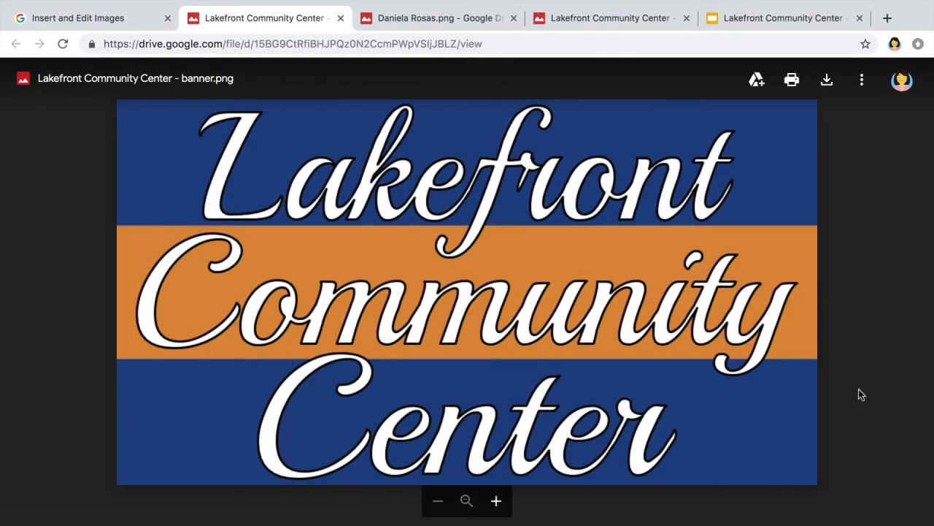
pyautogui.click(757, 82)
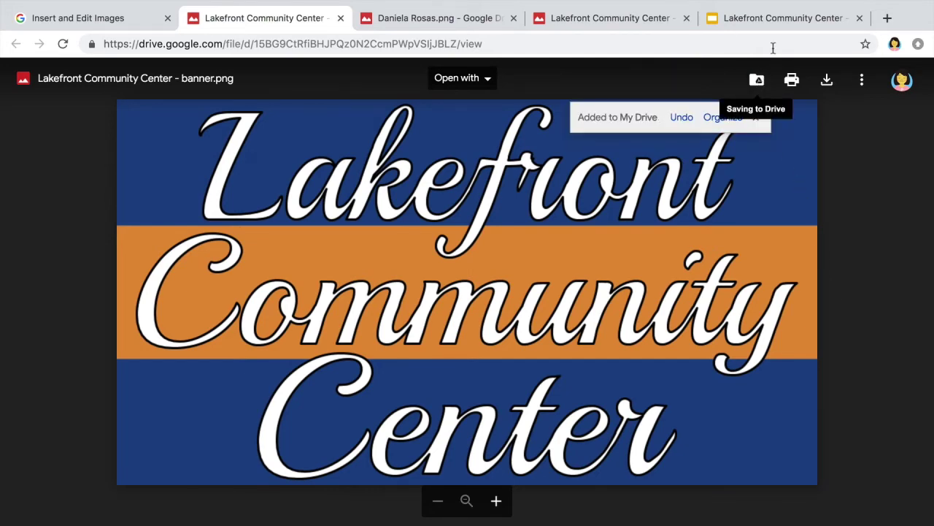
pyautogui.click(781, 28)
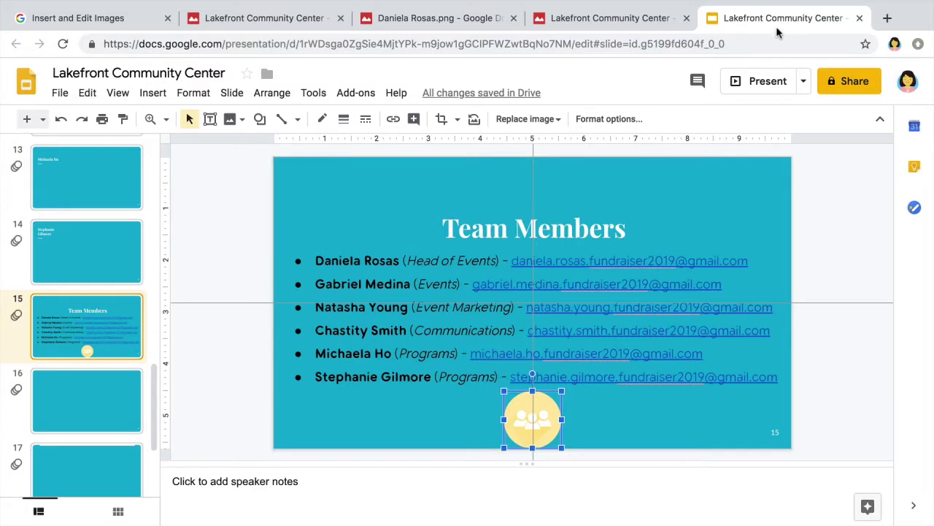
# Step: Set blank slide 18's background to the script-lettered community center banner image from Drive
pyautogui.moveTo(157, 381); pyautogui.dragTo(153, 430)
pyautogui.click(116, 391)
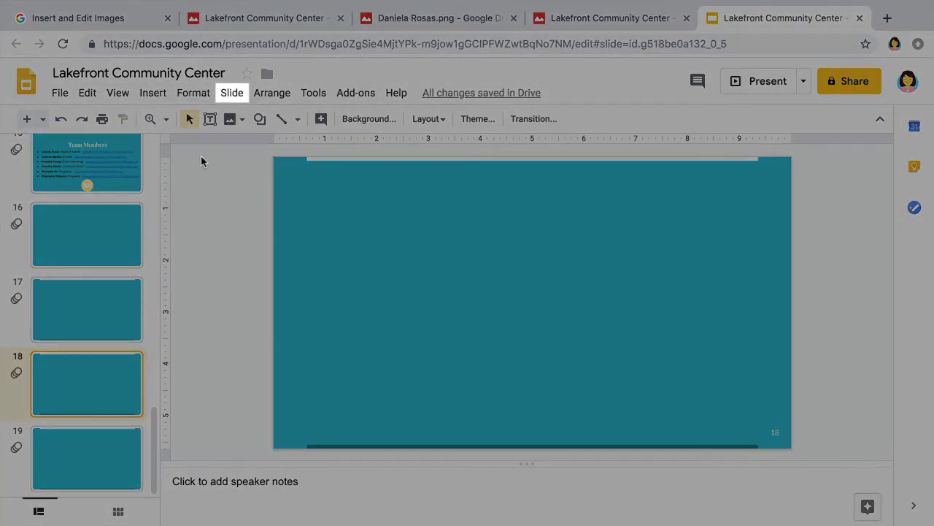
pyautogui.click(231, 95)
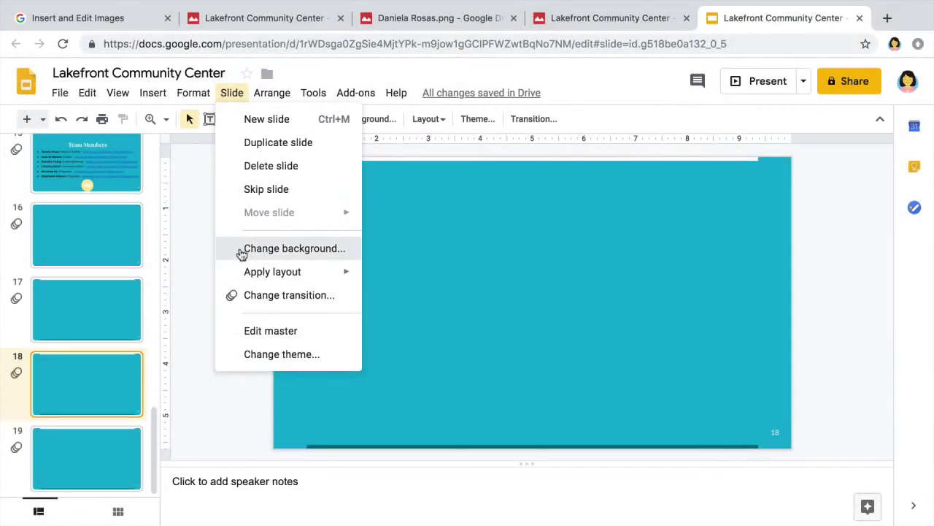
pyautogui.click(241, 252)
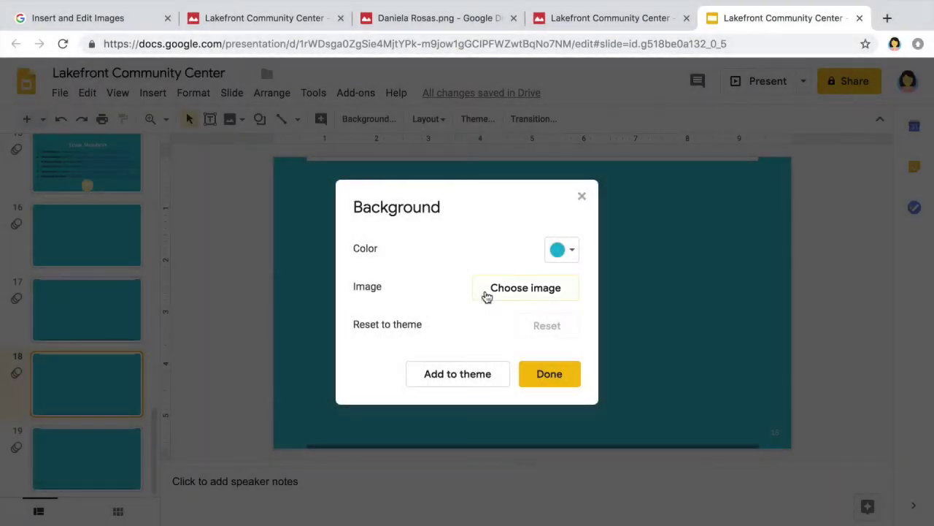
pyautogui.click(487, 296)
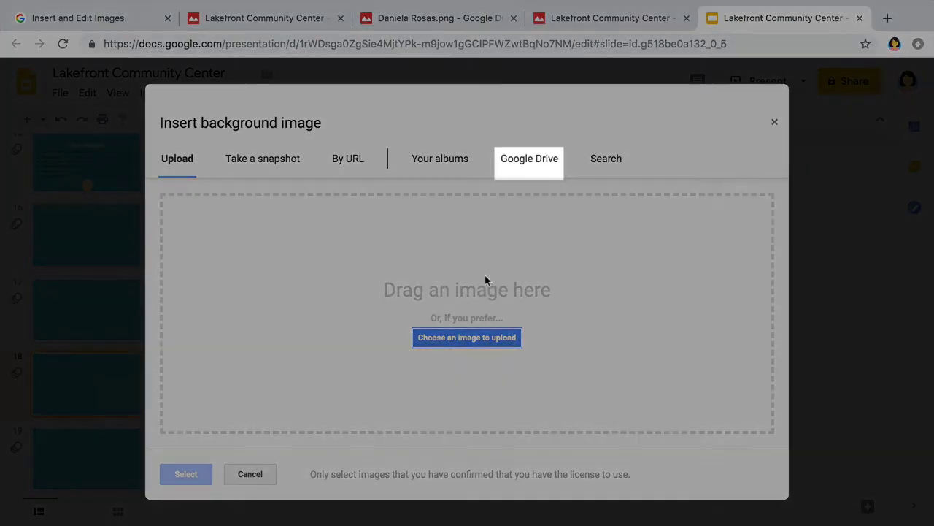
pyautogui.click(500, 158)
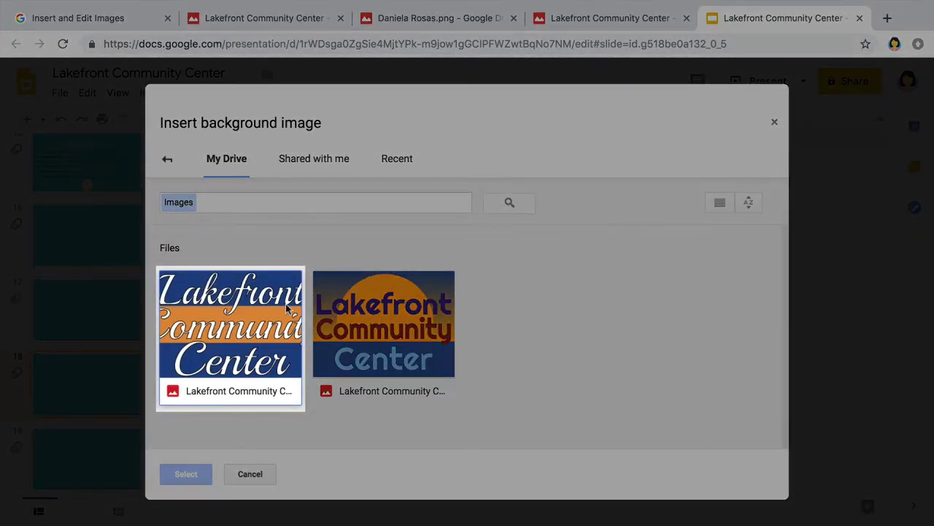
pyautogui.click(268, 316)
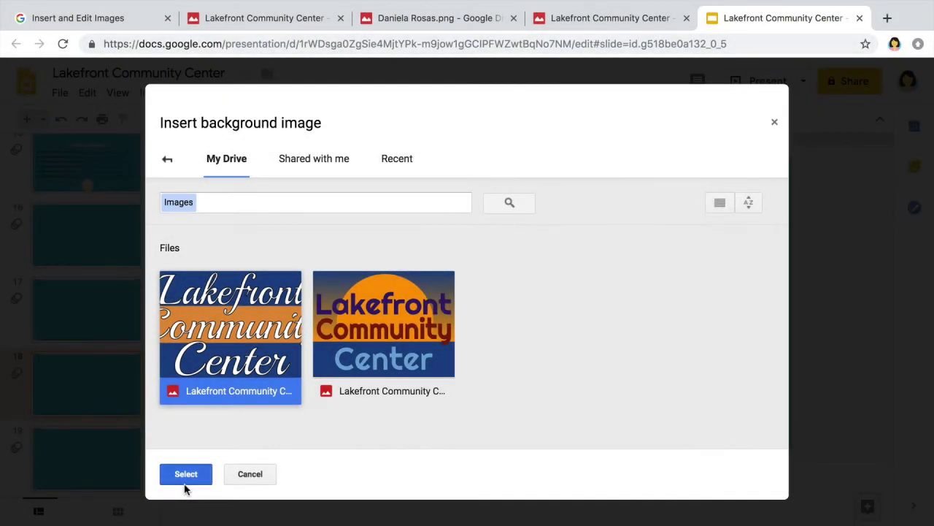
pyautogui.click(186, 482)
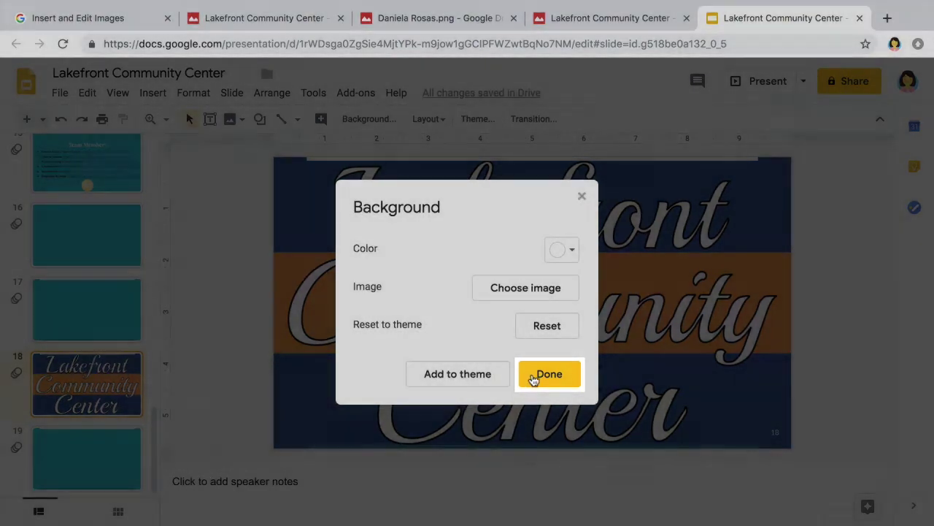
pyautogui.click(534, 375)
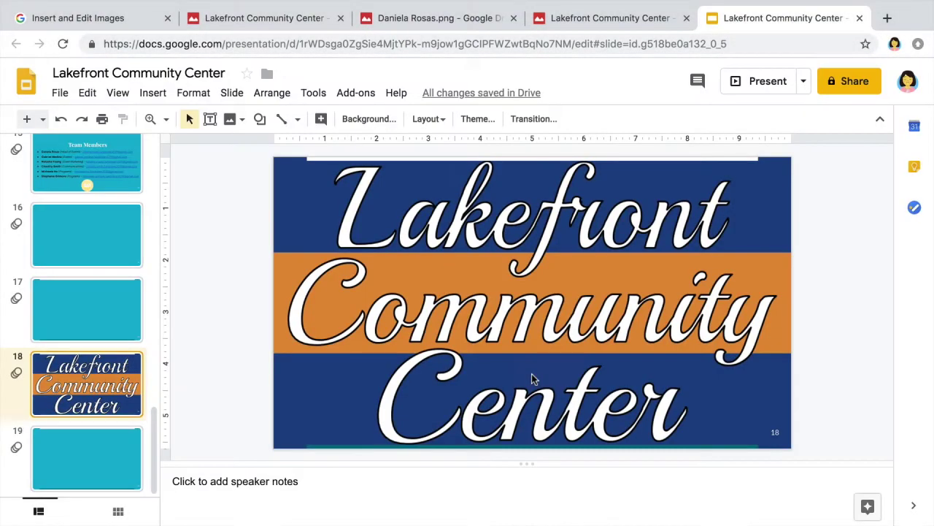